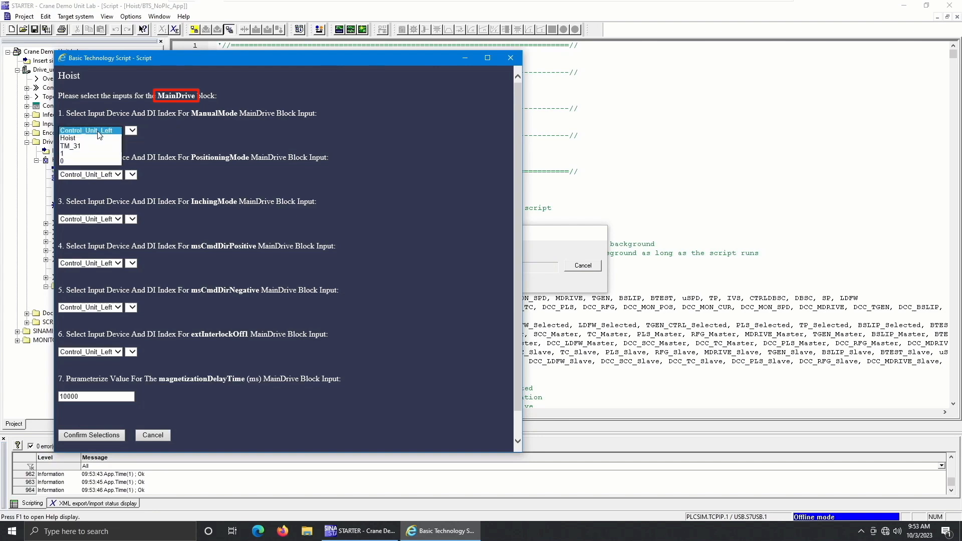
Set the MainDrive block's ManualMode input to 1, and its PositioningMode and InchingMode inputs to 0.
left_click(97, 154)
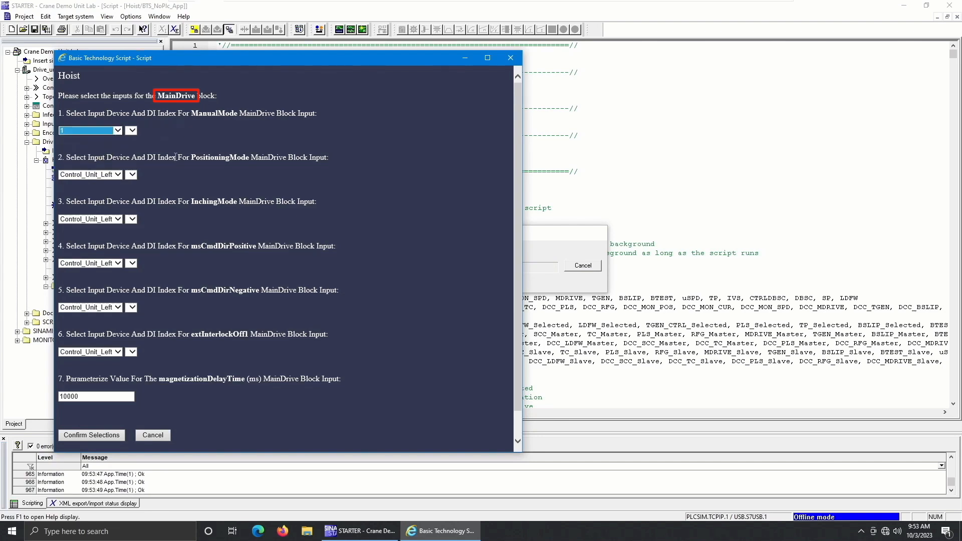
left_click(106, 175)
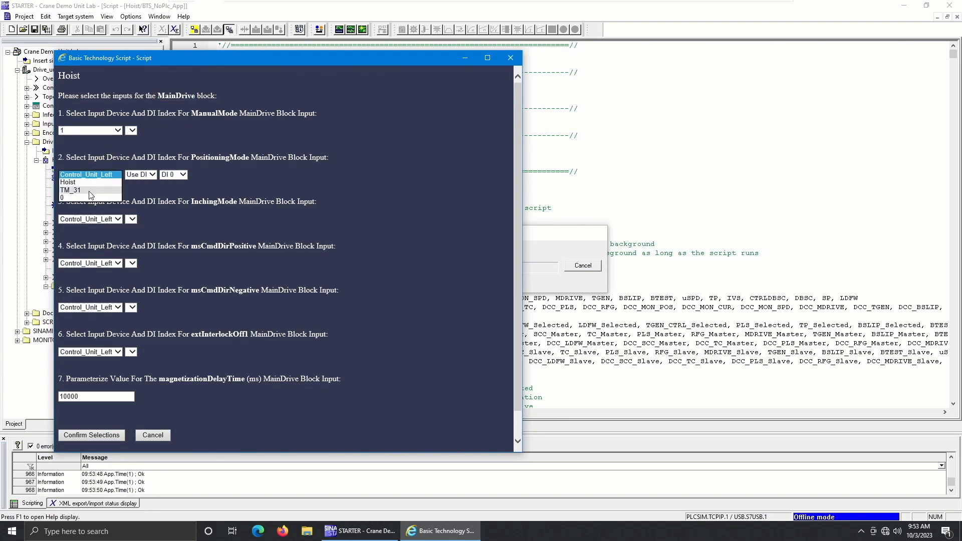
left_click(88, 197)
left_click(98, 219)
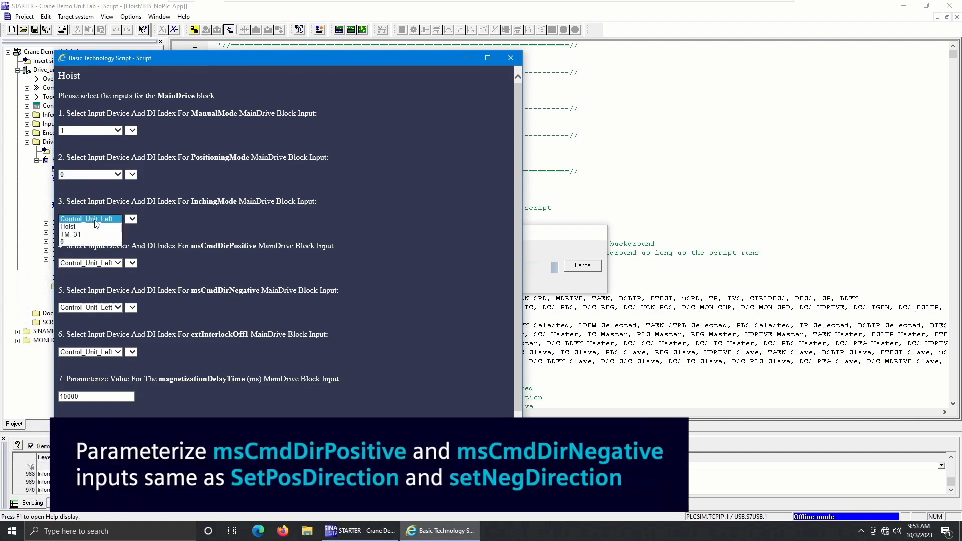
left_click(78, 243)
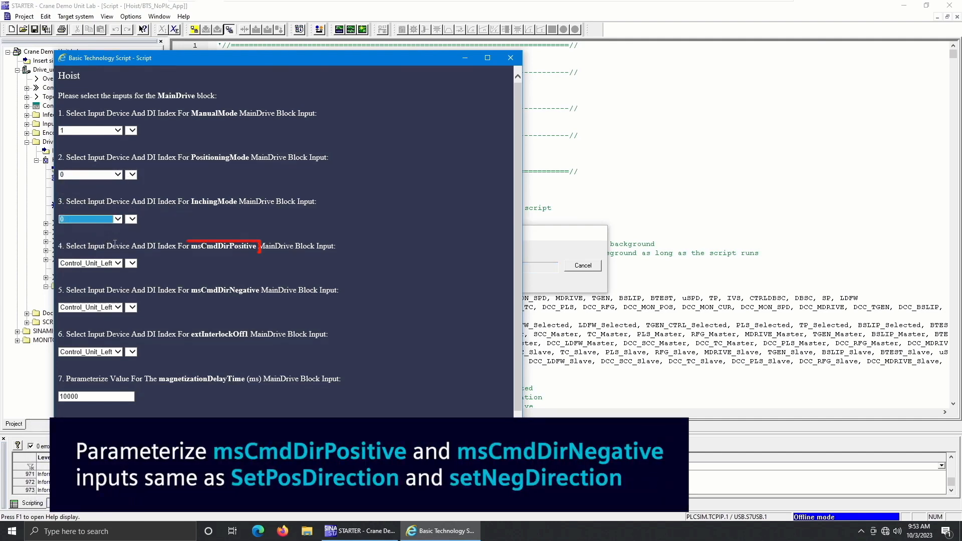
Assign the MainDrive inputs msCmdDirPositive to TM_31 DI 4 and msCmdDirNegative to TM_31 DI 5.
left_click(97, 263)
left_click(78, 280)
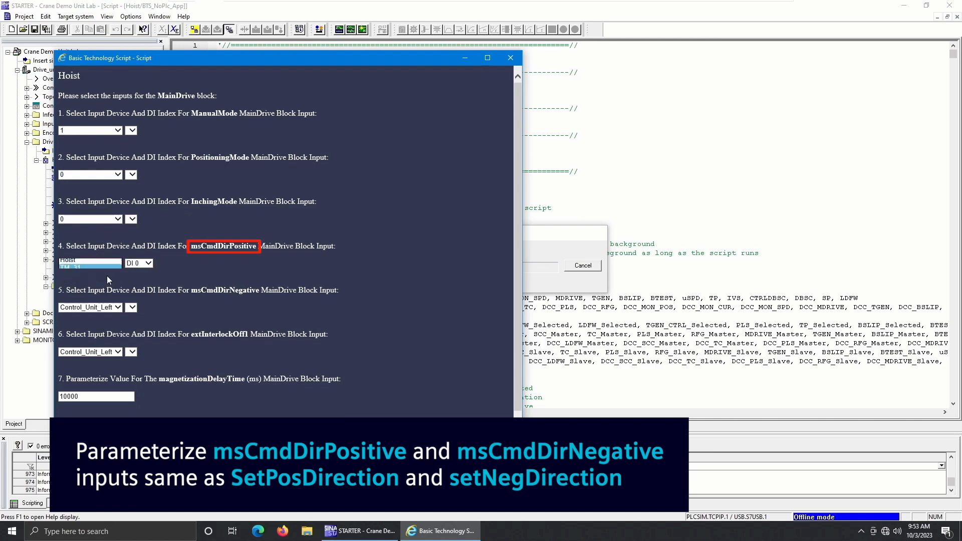
left_click(132, 263)
left_click(133, 292)
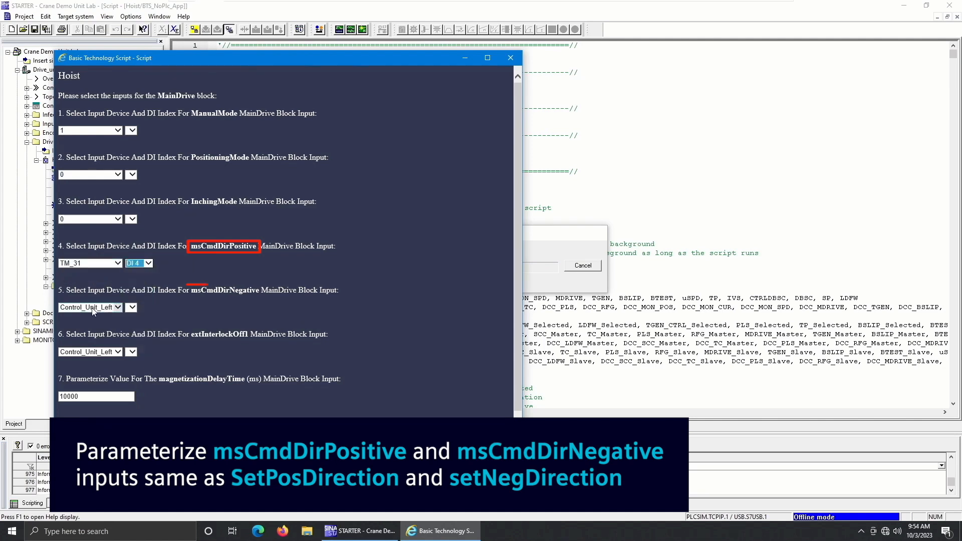
left_click(88, 307)
left_click(83, 313)
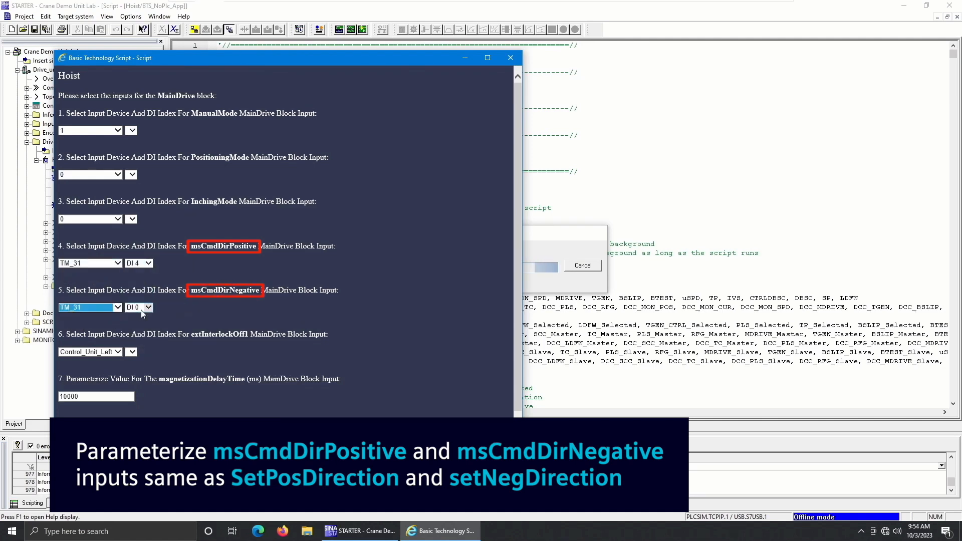
left_click(138, 307)
left_click(134, 361)
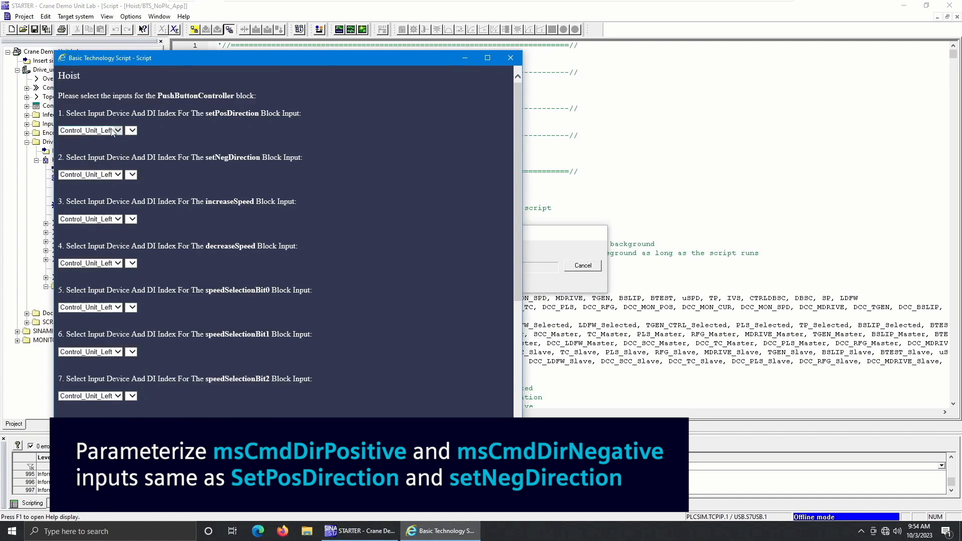
Assign the PushButtonController inputs setPosDirection to TM_31 DI 4 and setNegDirection to TM_31 DI 5.
left_click(113, 132)
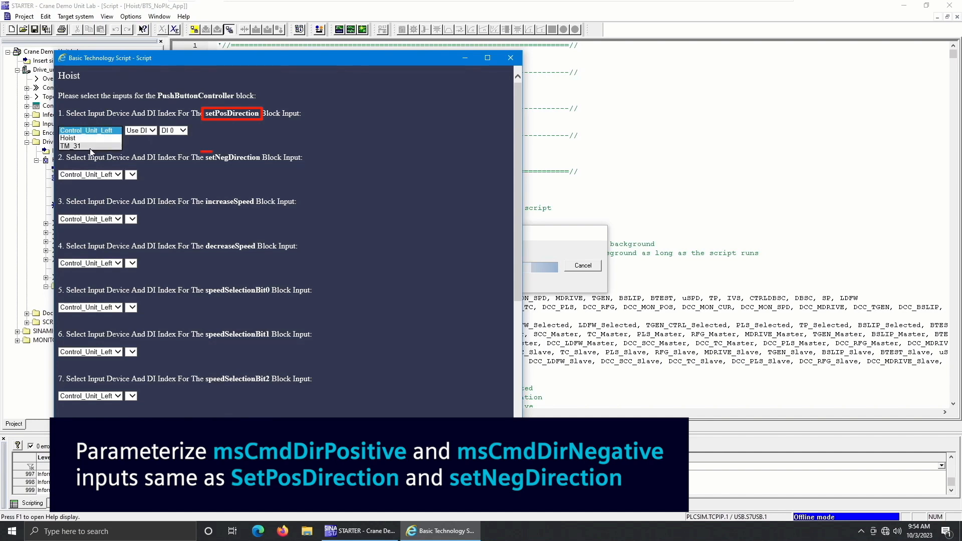
left_click(91, 145)
left_click(138, 130)
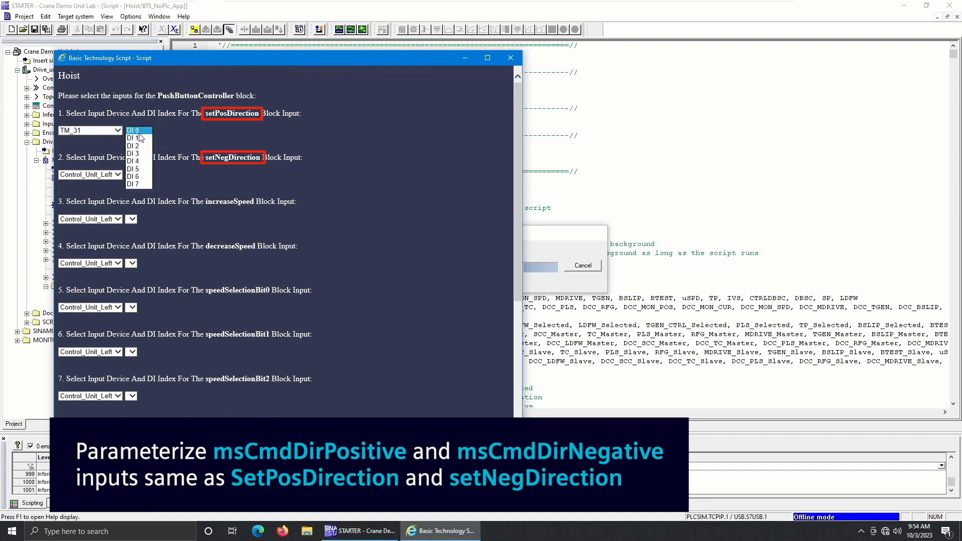
left_click(133, 159)
left_click(96, 177)
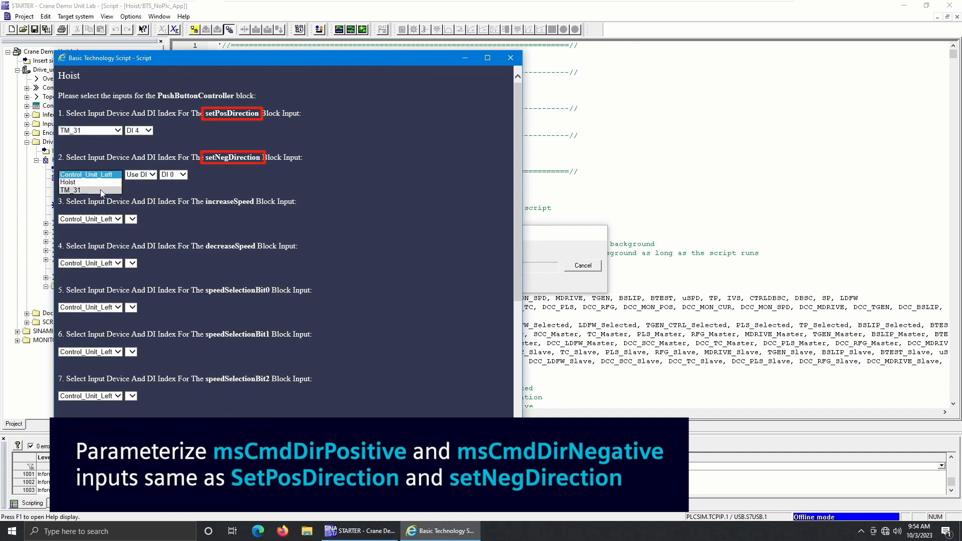
left_click(100, 189)
left_click(138, 174)
left_click(134, 212)
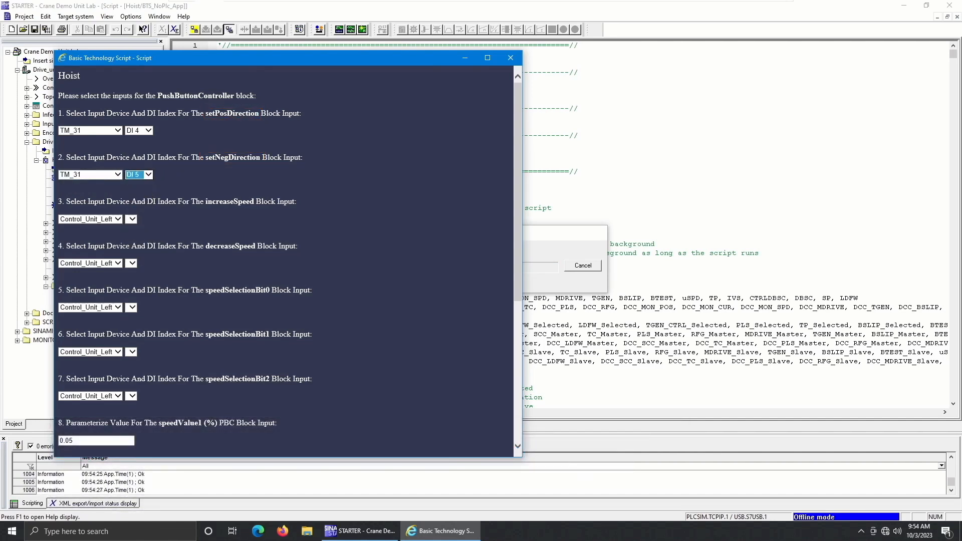
Assign the increaseSpeed input to TM_31 DI 6 and the decreaseSpeed input to TM_31 DI 7.
left_click(100, 219)
left_click(103, 236)
left_click(138, 219)
left_click(135, 267)
left_click(91, 263)
left_click(95, 278)
left_click(138, 263)
left_click(145, 320)
Assign speedSelectionBit0, speedSelectionBit1 and speedSelectionBit2 to TM_31 inputs DI 8, DI 9 and DI 10 respectively.
left_click(90, 307)
left_click(95, 323)
left_click(131, 307)
left_click(133, 368)
left_click(90, 352)
left_click(70, 367)
left_click(139, 351)
left_click(134, 422)
left_click(90, 396)
left_click(100, 411)
left_click(138, 395)
left_click(133, 474)
Set the PushButtonController's speedValue2 to 0.25 and confirm the block's selections.
scroll(234, 365, "down", 5)
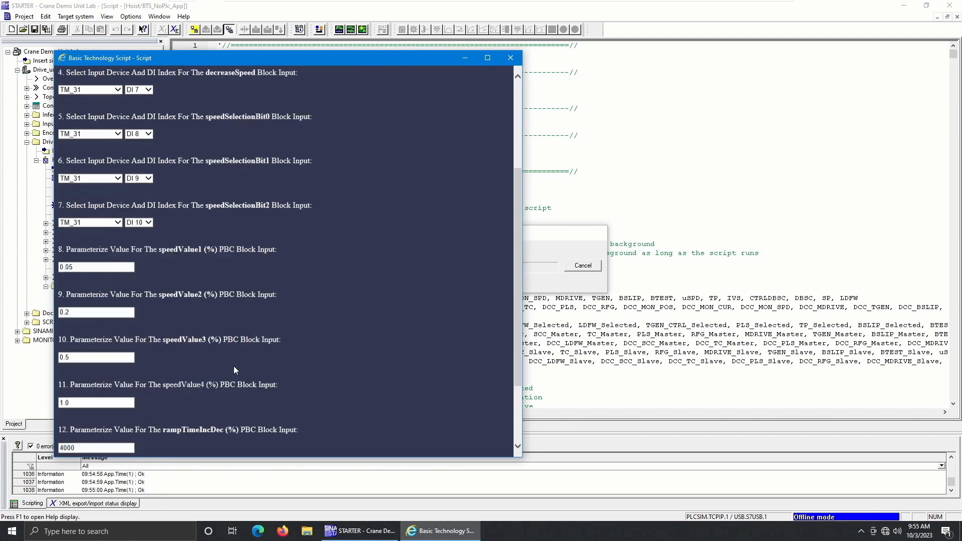
left_click(110, 238)
type("5")
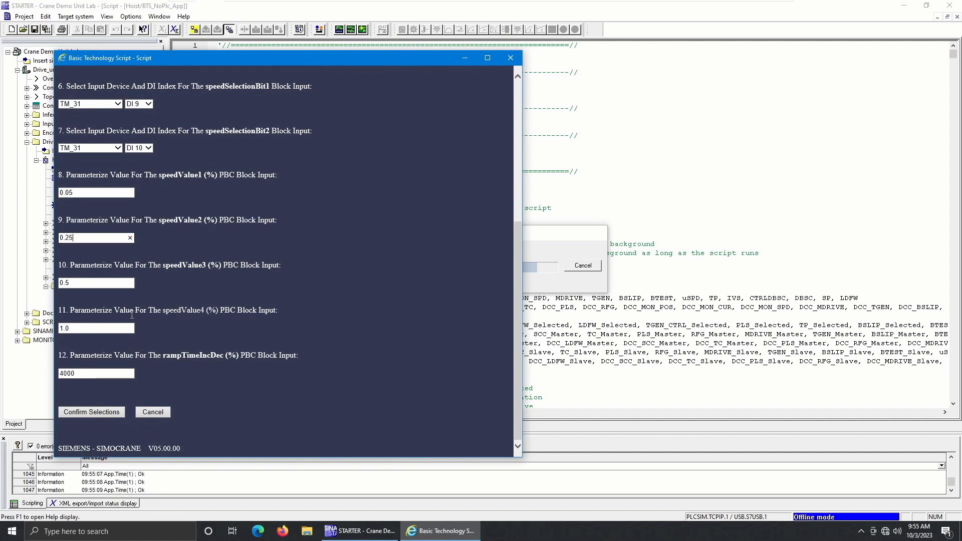
left_click(115, 283)
left_click(100, 329)
left_click(197, 363)
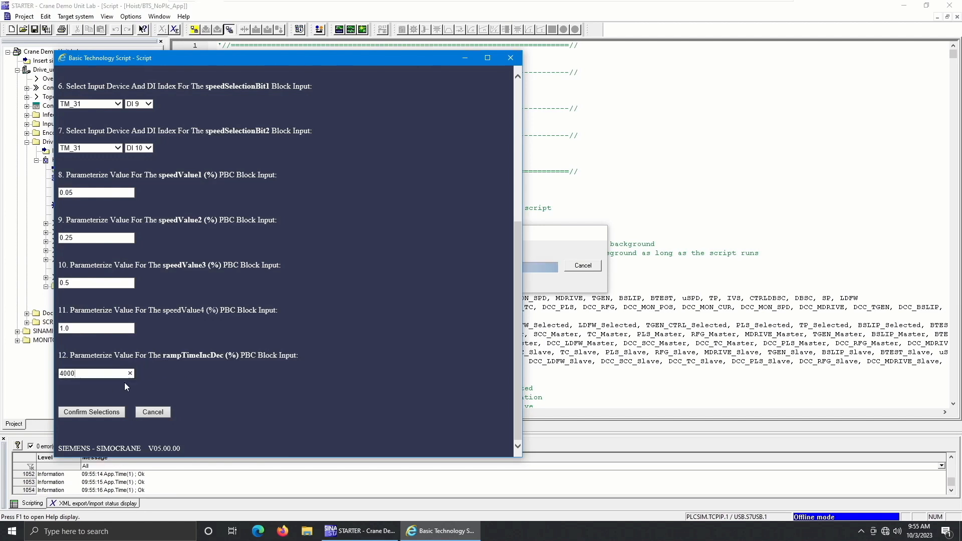
left_click(106, 414)
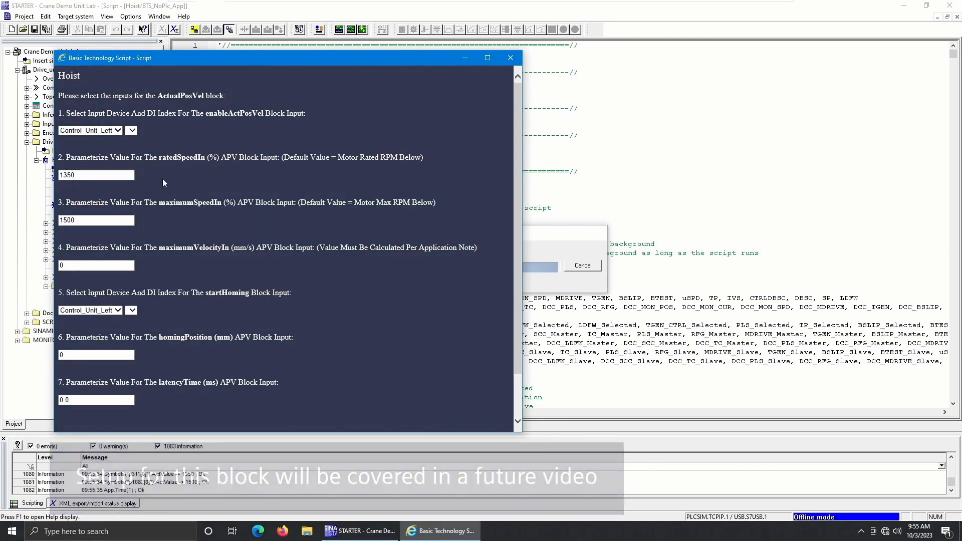
Set the ActualPosVel block's enableActPosVel and startHoming inputs to 0 and confirm the block's selections.
left_click(113, 130)
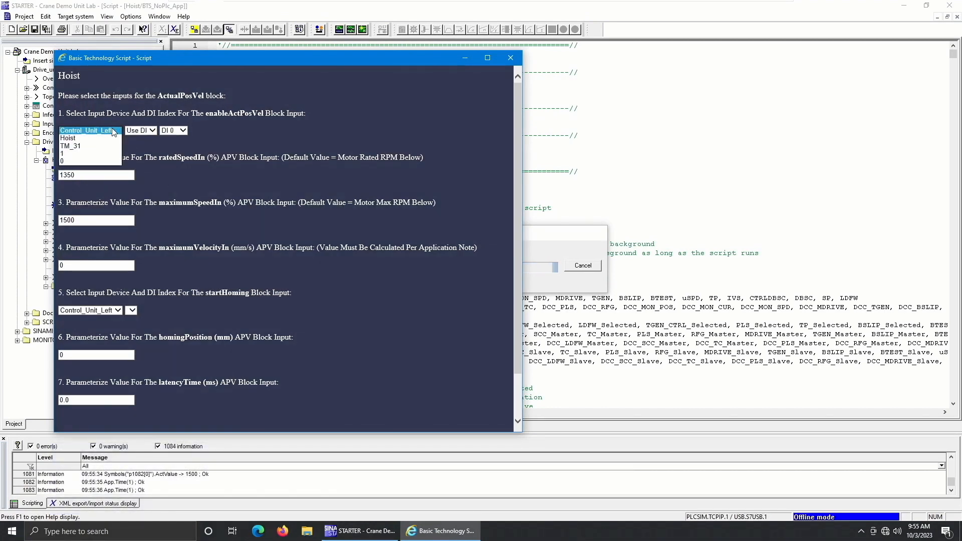
left_click(90, 162)
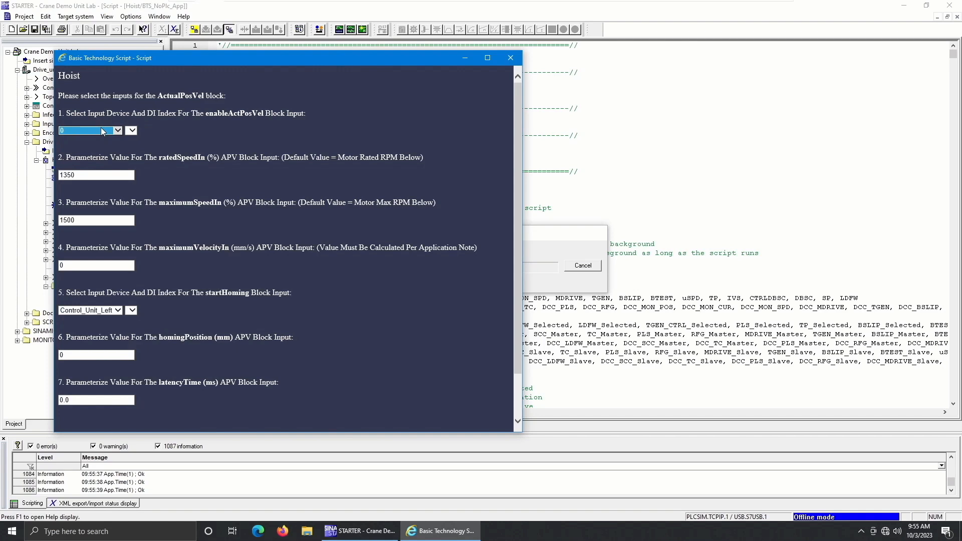
left_click(189, 188)
left_click(97, 310)
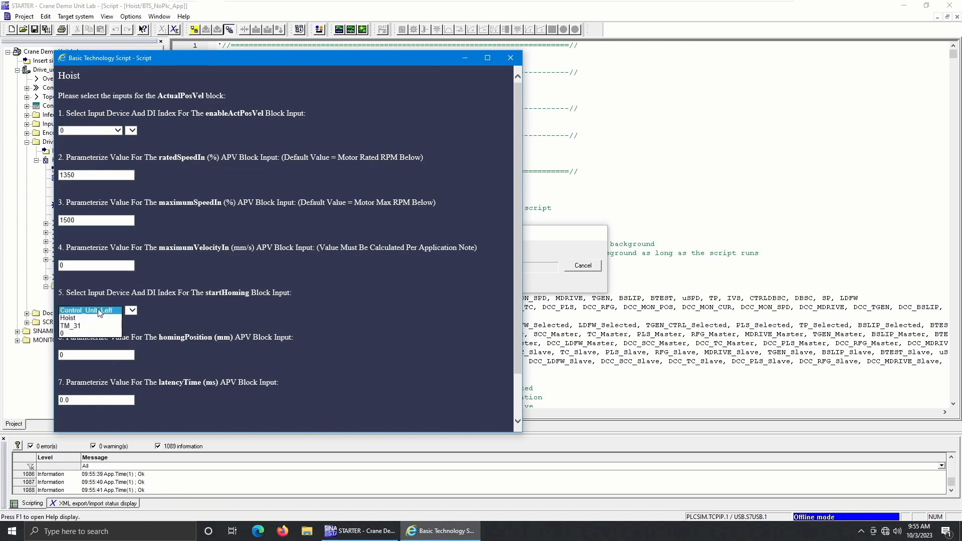
left_click(85, 333)
left_click(205, 296)
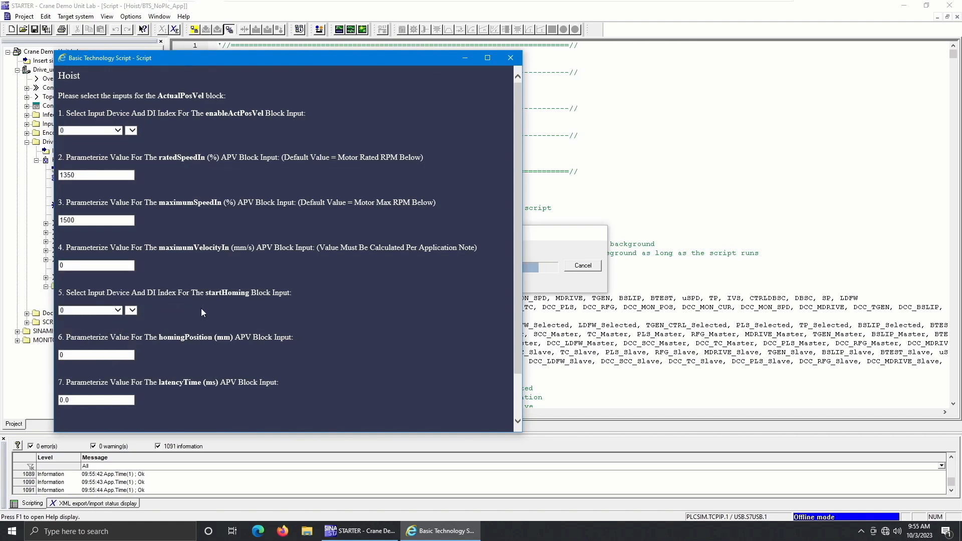
scroll(173, 326, "down", 1)
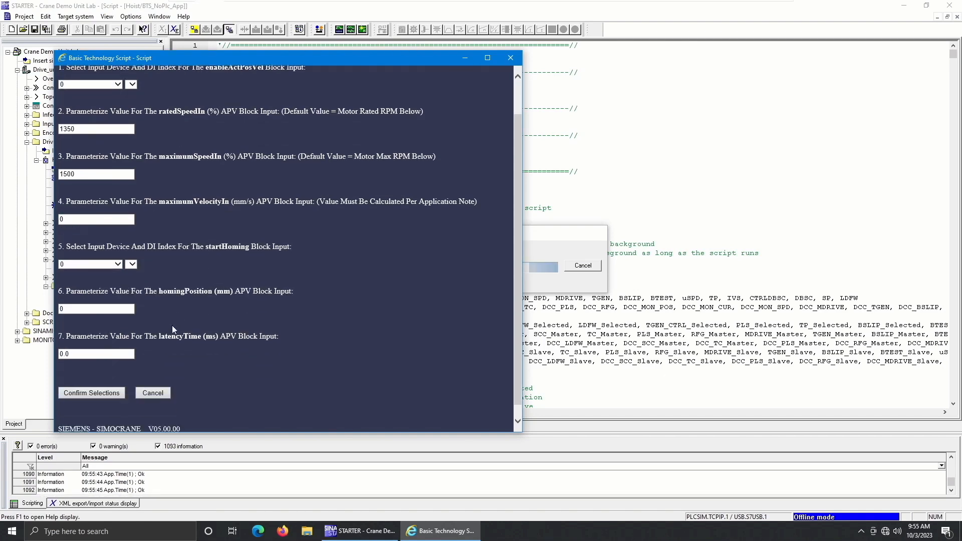
left_click(110, 387)
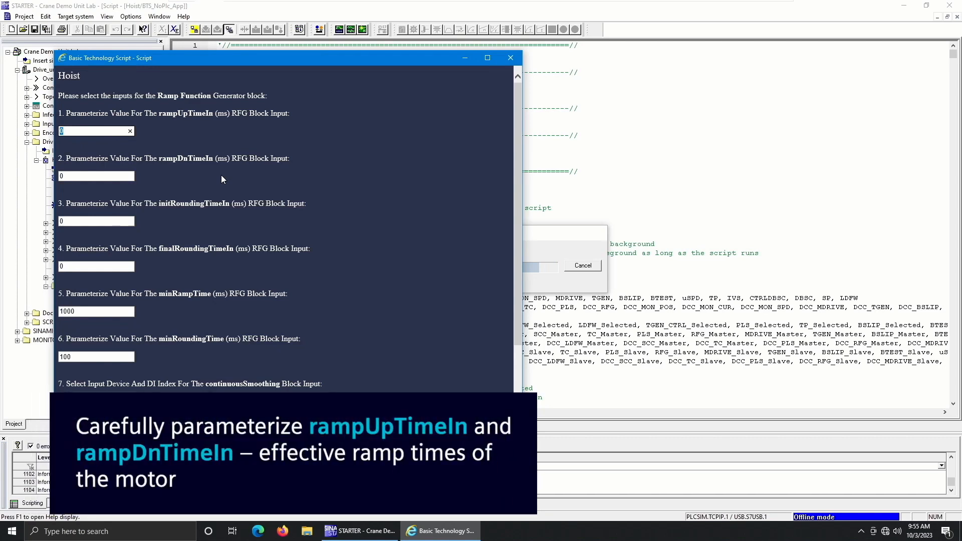
Set the Ramp Function Generator's rampUpTimeIn and rampDnTimeIn to 3000 ms, and its initial and final rounding times to 250 ms.
type("3000")
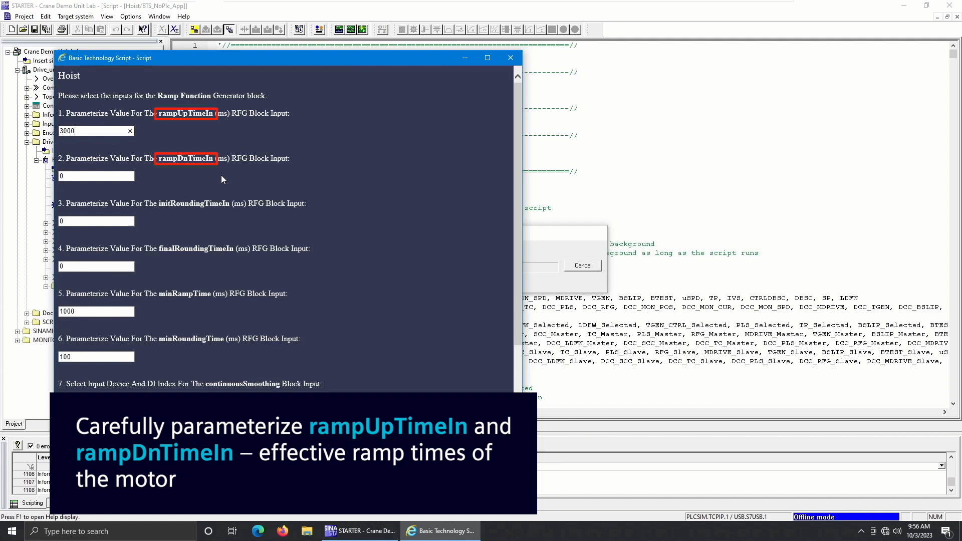
key("Tab")
type("3000")
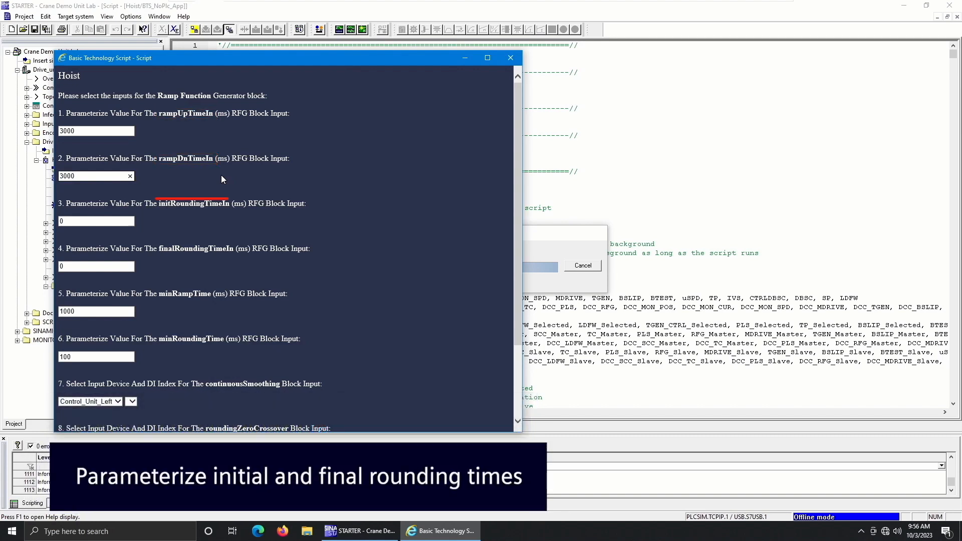
key("Tab")
type("250")
key("Tab")
type("250")
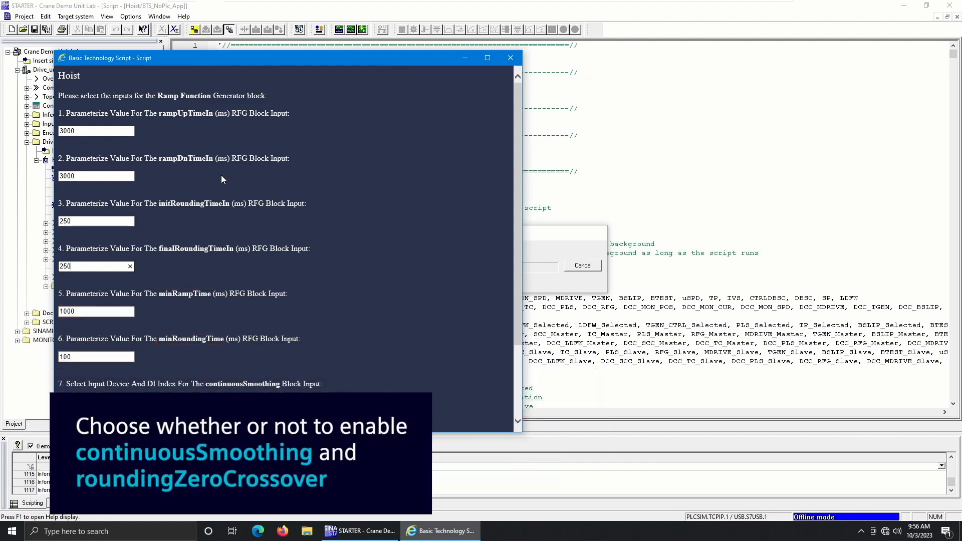
Set the Ramp Function Generator's continuousSmoothing and roundingZeroCrossover inputs to 0.
scroll(220, 175, "down", 2)
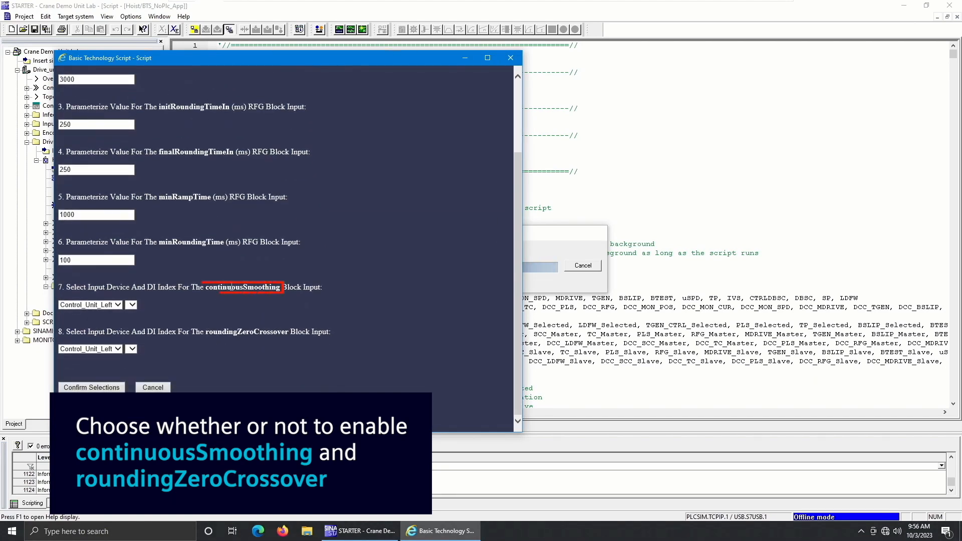
left_click(89, 305)
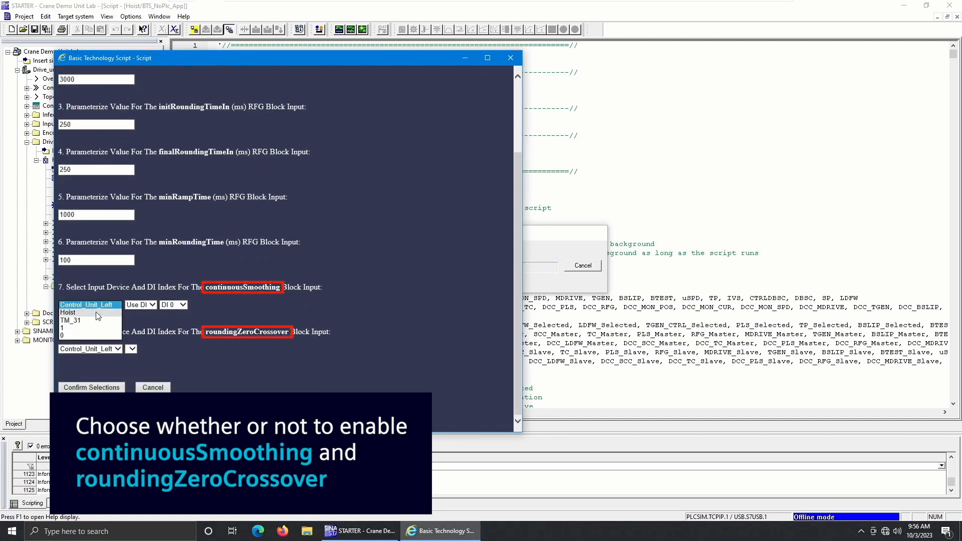
left_click(78, 335)
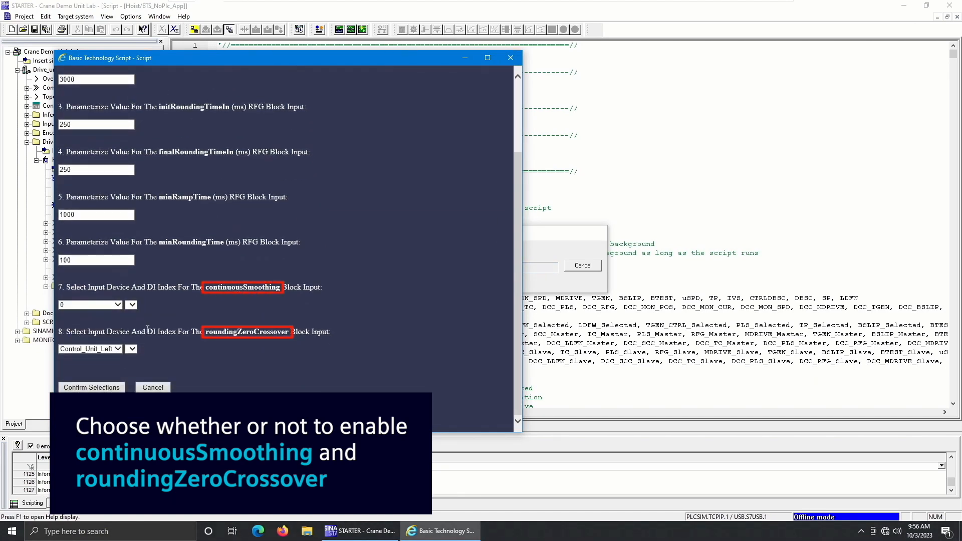
left_click(89, 349)
left_click(78, 380)
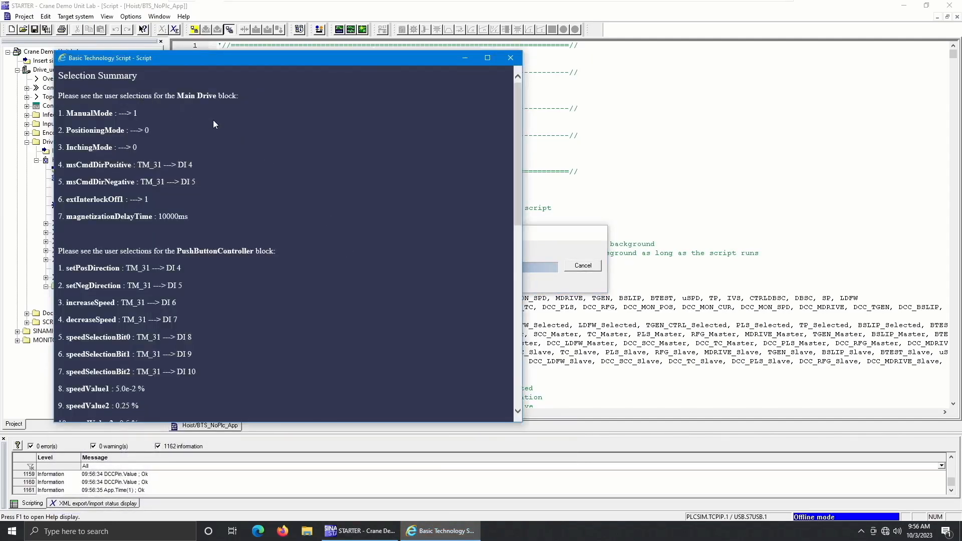
Review the Selection Summary of all configured blocks and open the print dialog for it.
scroll(264, 211, "down", 7)
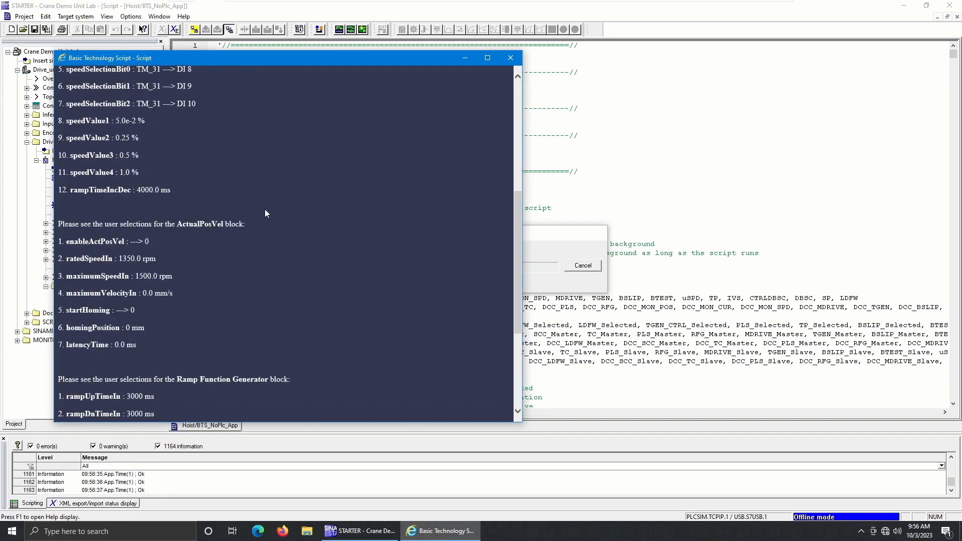
scroll(264, 209, "down", 3)
scroll(271, 235, "up", 10)
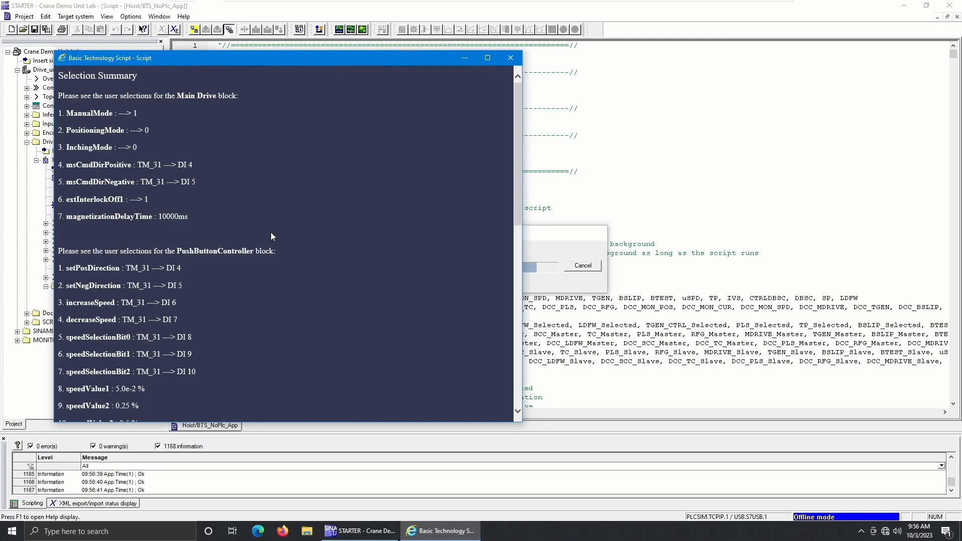
key("ctrl+p")
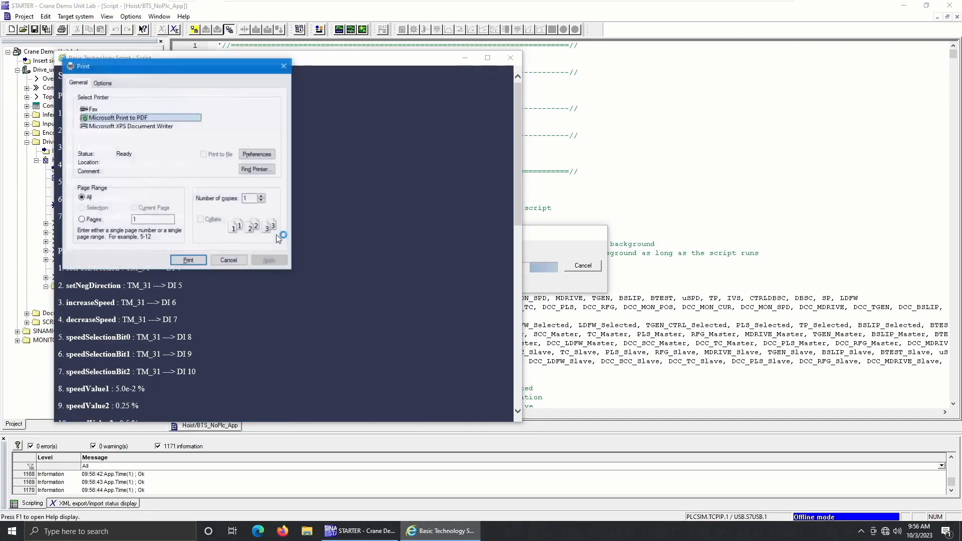
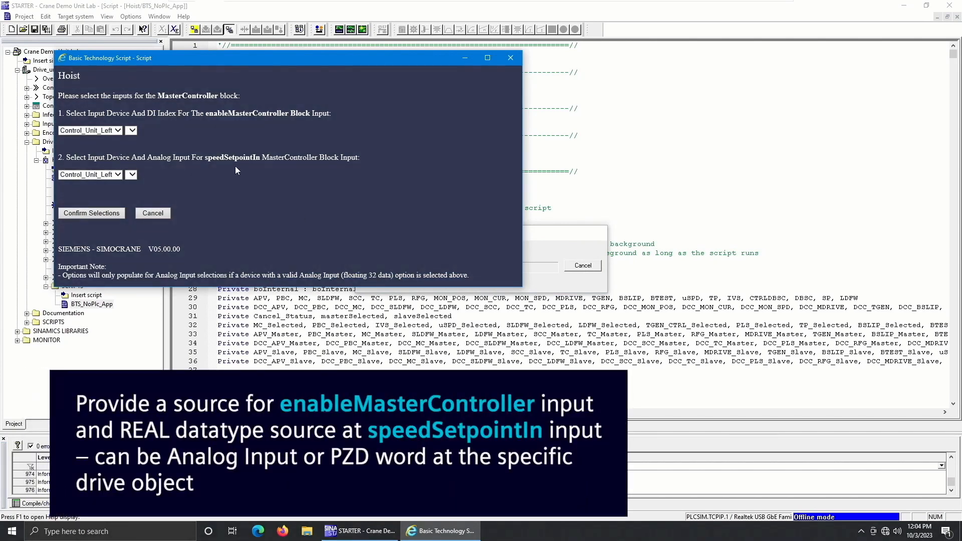
Set the MasterController block's enableMasterController input to 1 and its speedSetpointIn source to TM_31, AI 0.
left_click(105, 131)
left_click(108, 153)
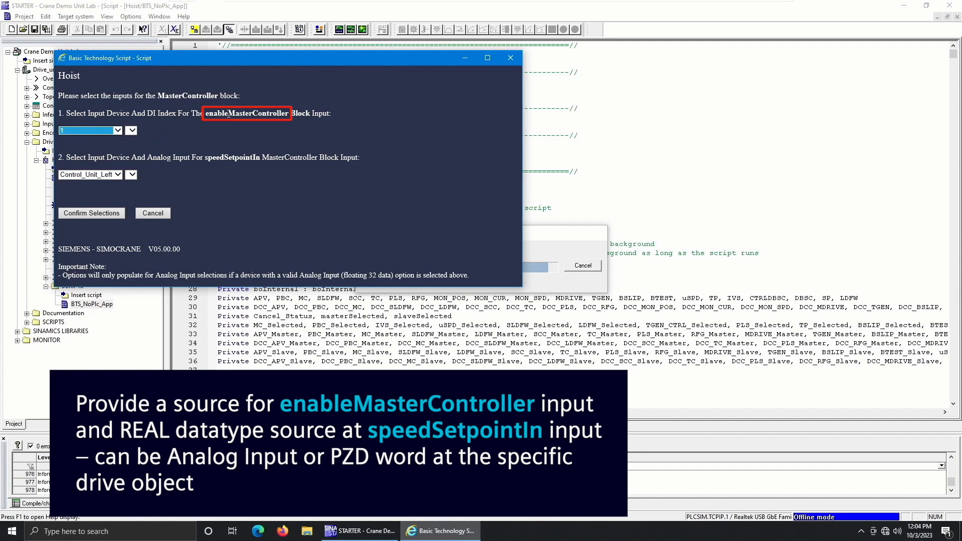
left_click(90, 174)
left_click(77, 190)
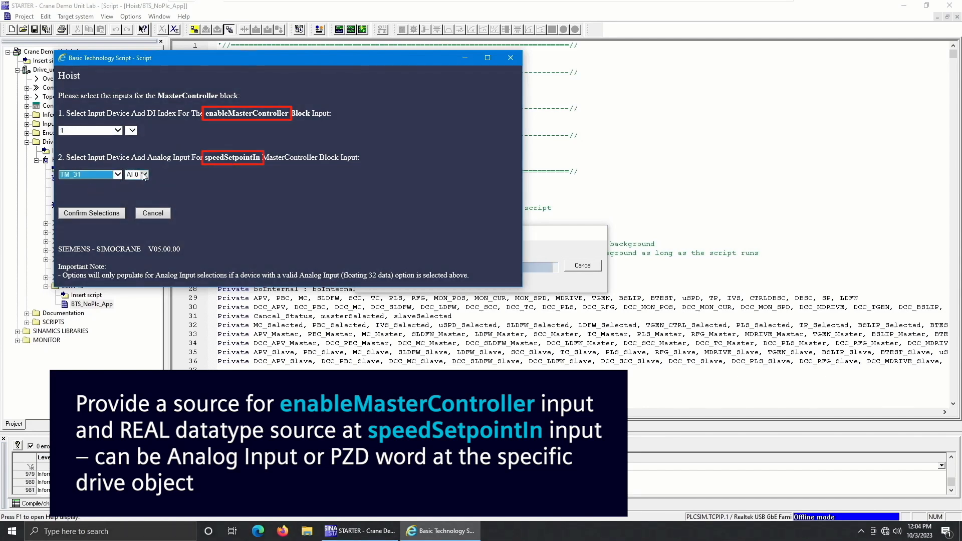
Try Hoist with PZD 1 as the source for the MasterController block's speedSetpointIn input.
left_click(106, 173)
left_click(80, 167)
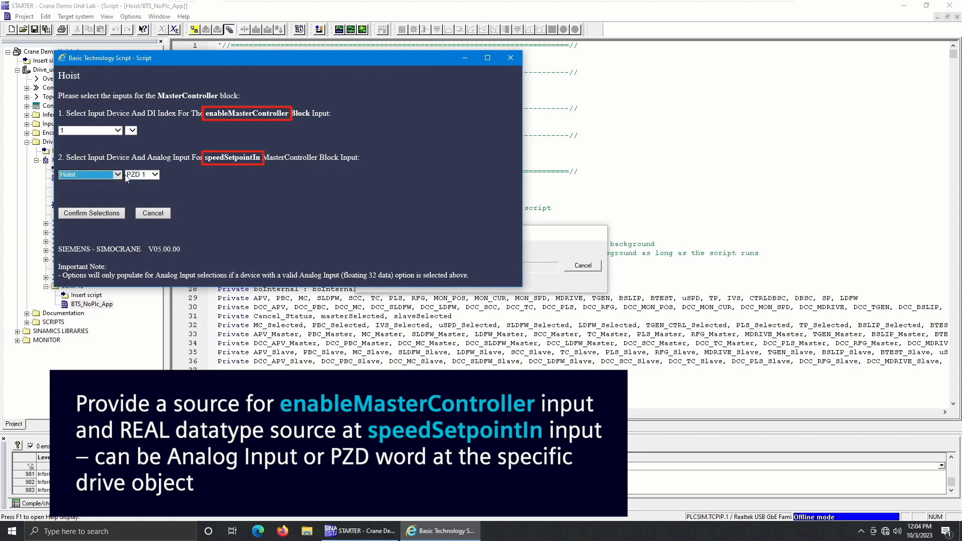
left_click(141, 174)
left_click(142, 177)
Select TM_31 with AI 0 as the speedSetpointIn source and confirm the MasterController block's selections.
left_click(99, 174)
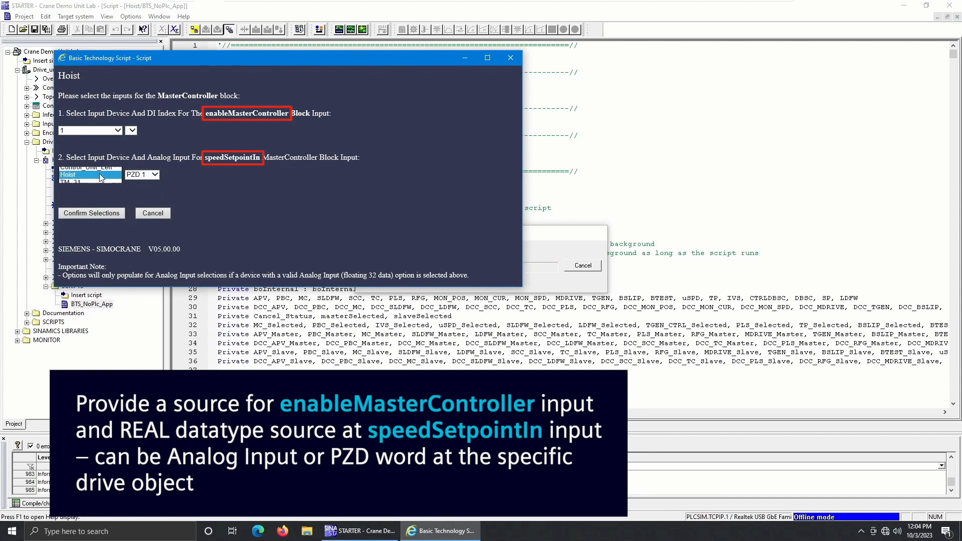
left_click(82, 182)
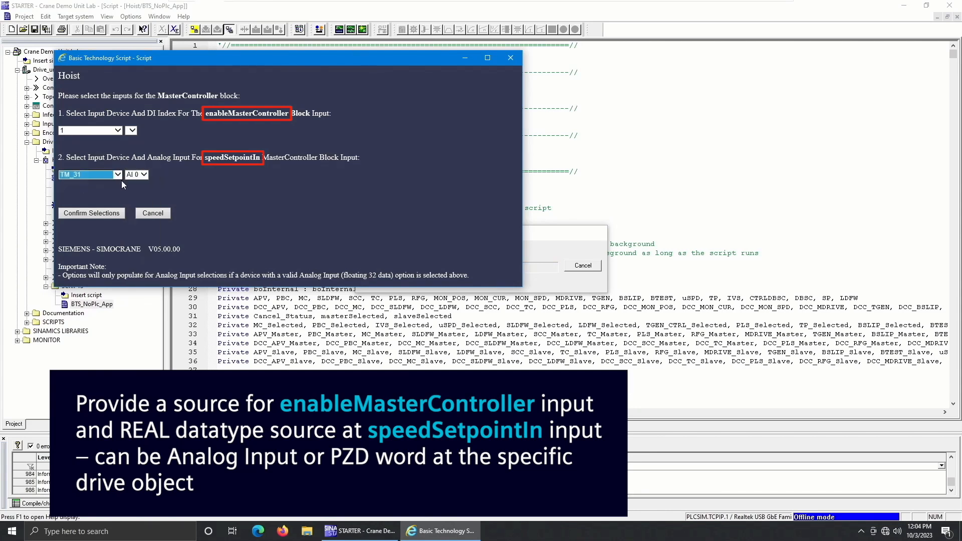
left_click(109, 212)
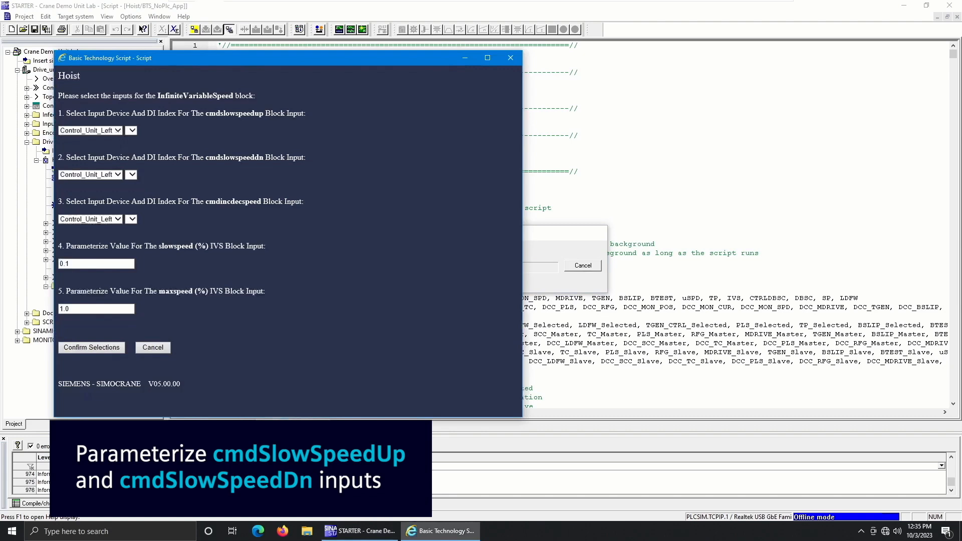
Assign TM_31 DI 4 to the InfiniteVariableSpeed block's cmdslowspeedup input and TM_31 DI 5 to its cmdslowspeeddn input.
left_click(118, 130)
left_click(96, 146)
left_click(140, 130)
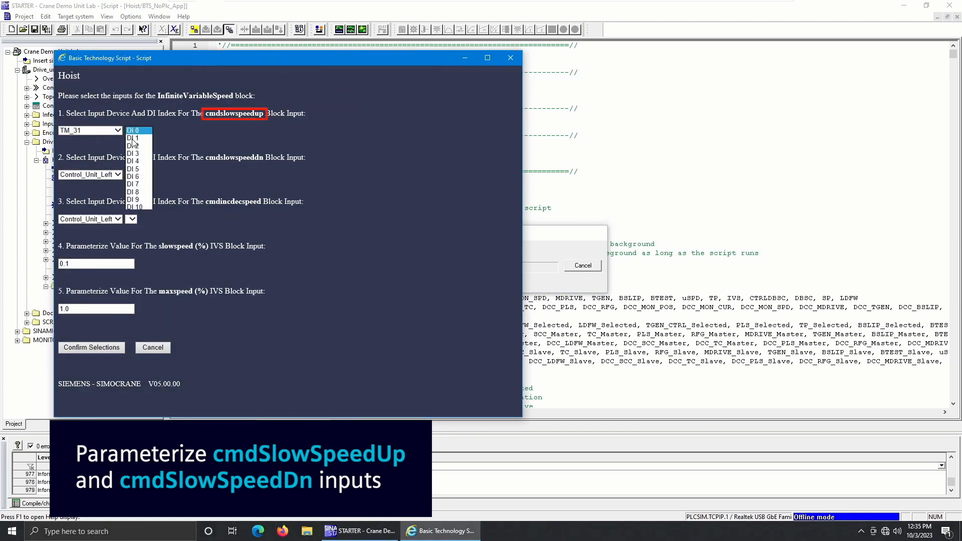
left_click(138, 167)
left_click(88, 175)
left_click(76, 189)
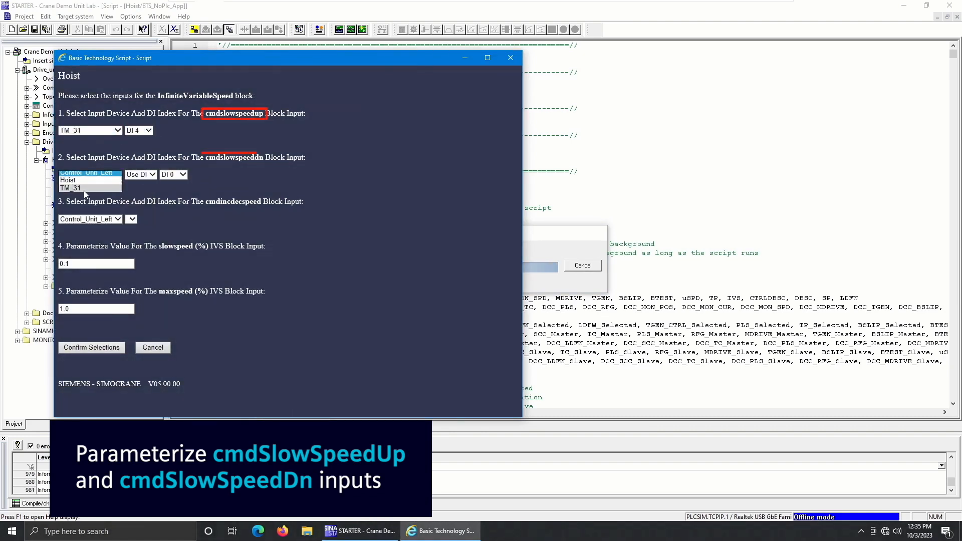
left_click(140, 176)
left_click(140, 214)
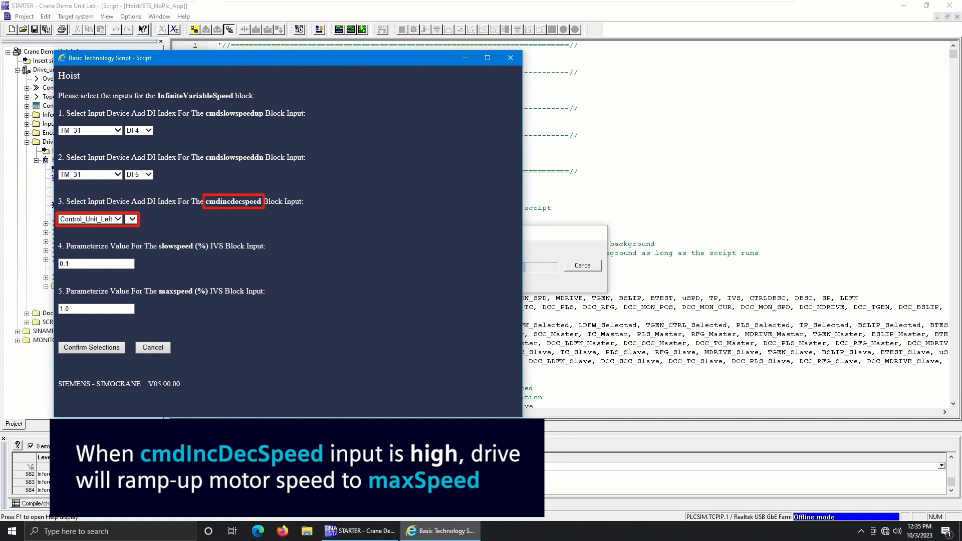
Assign TM_31 DI 6 to the InfiniteVariableSpeed block's cmdincdecspeed input.
left_click(98, 220)
left_click(77, 235)
left_click(146, 219)
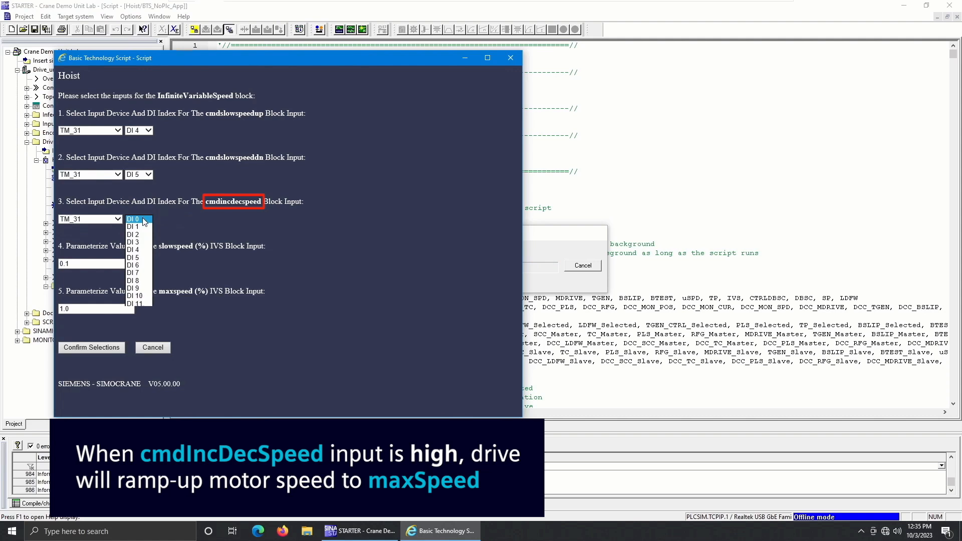
left_click(138, 273)
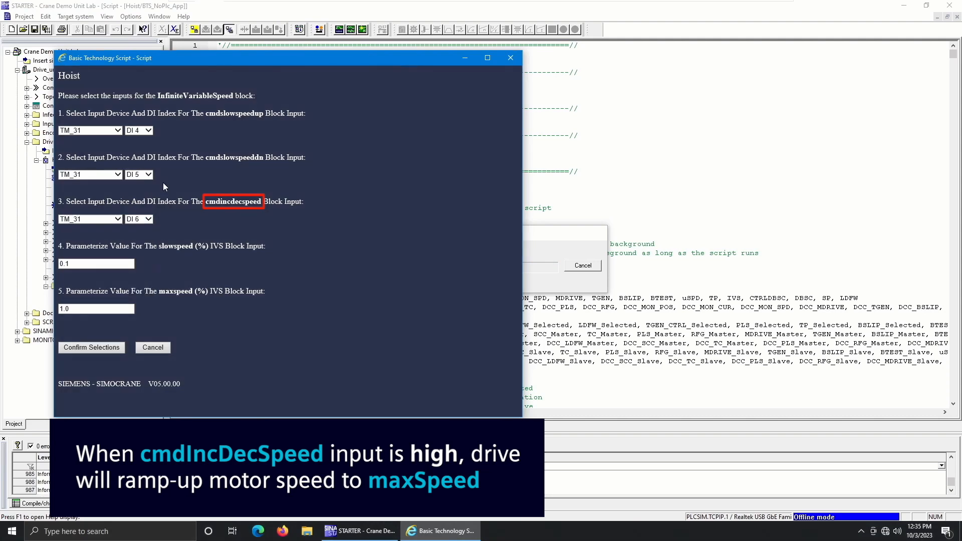